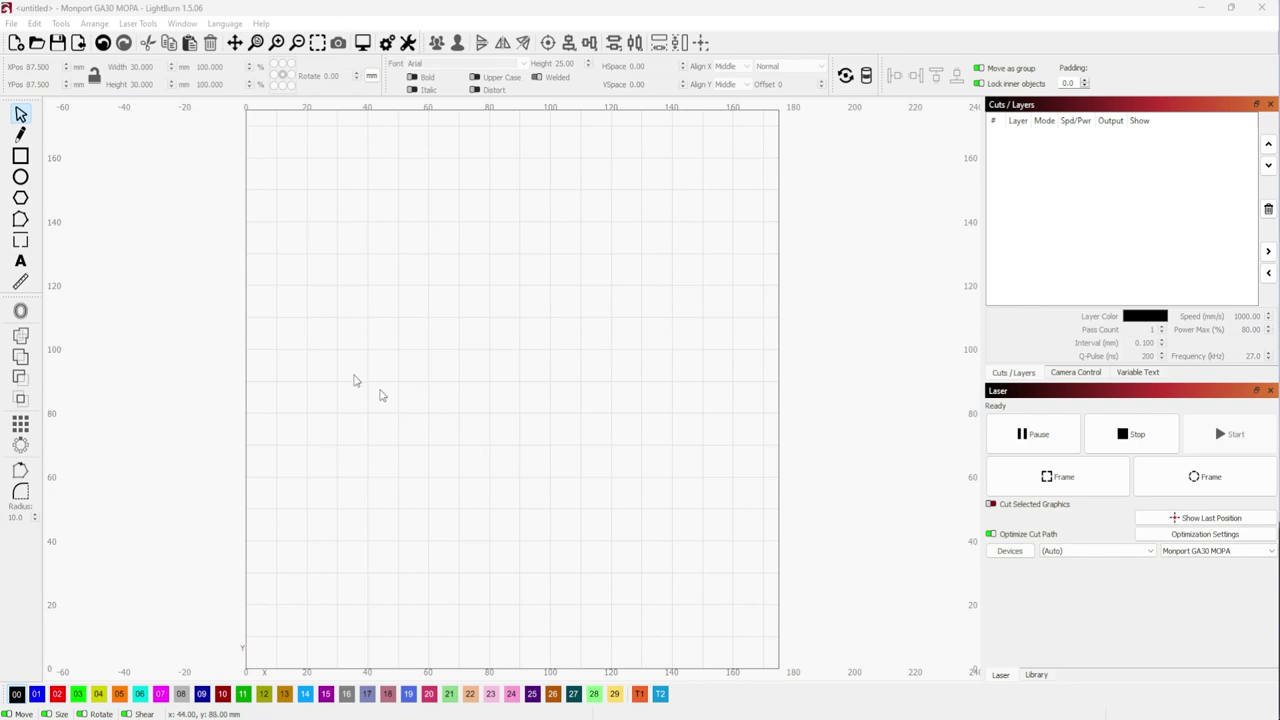
Draw a square in the workspace and set its width and height to 30 mm
{"action": "left_click", "coordinate": [21, 158]}
{"action": "left_click_drag", "start_coordinate": [474, 318], "coordinate": [535, 381]}
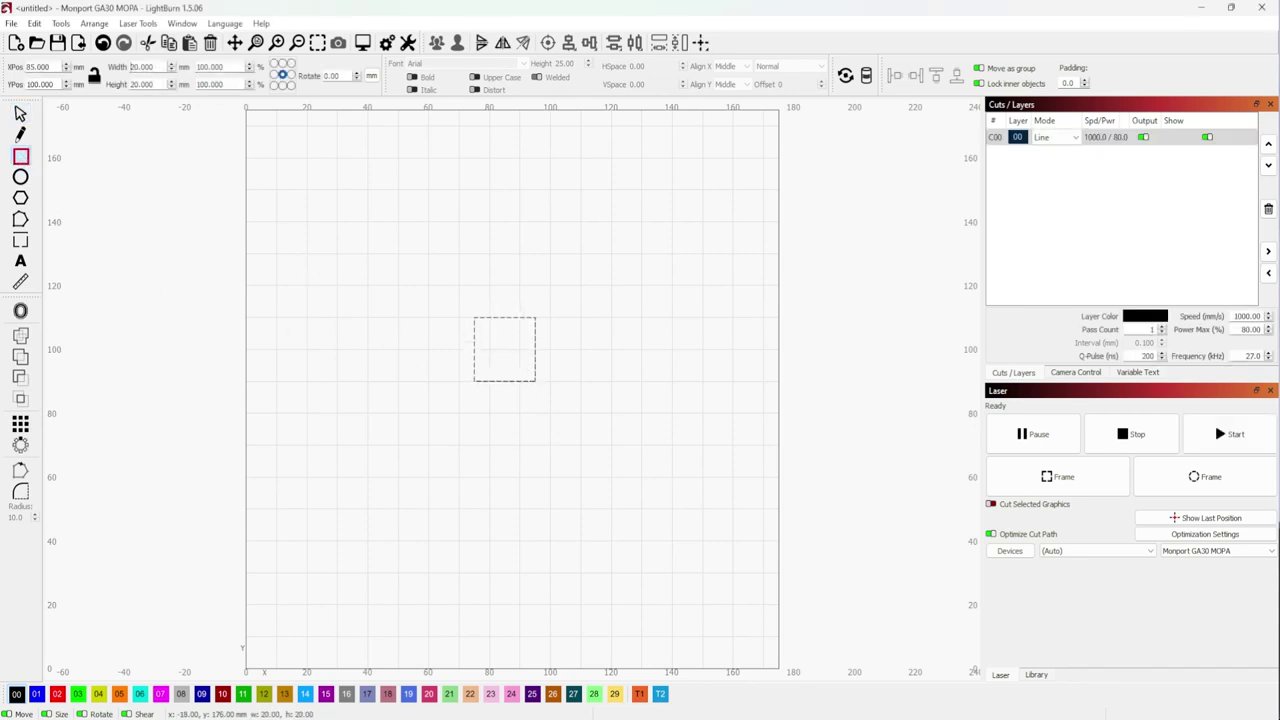
{"action": "key", "text": "shift+Right"}
{"action": "type", "text": "3"}
{"action": "left_click", "coordinate": [133, 84]}
{"action": "key", "text": "BackSpace"}
{"action": "type", "text": "3"}
{"action": "key", "text": "Return"}
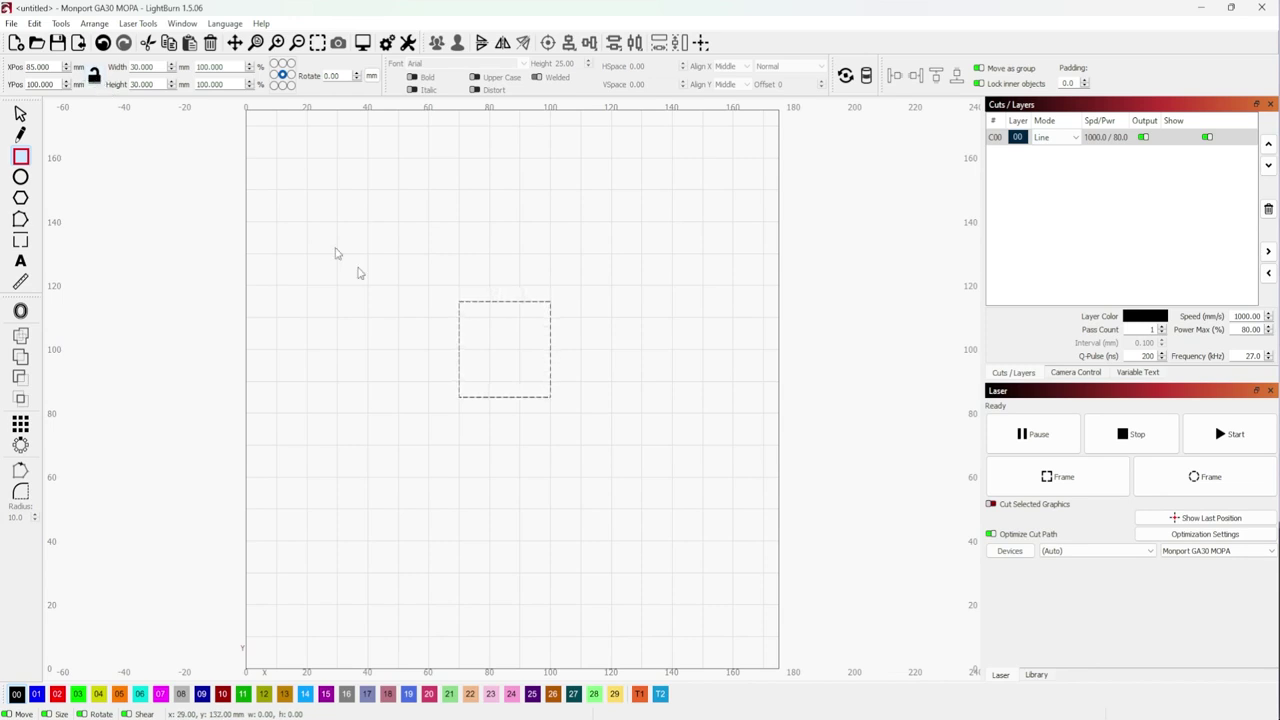
Move the square to the centre of the work area at X 87.5 mm, Y 87.5 mm, and deselect it
{"action": "left_click", "coordinate": [21, 115]}
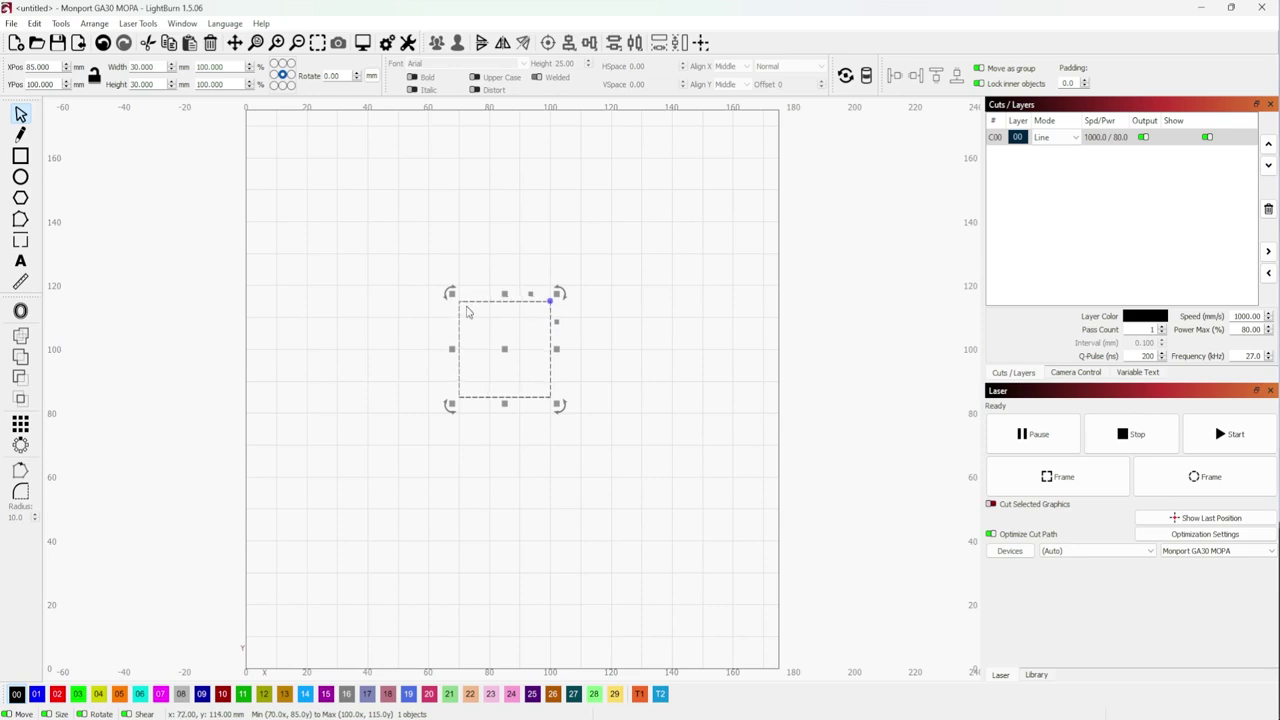
{"action": "left_click_drag", "start_coordinate": [458, 304], "coordinate": [466, 344]}
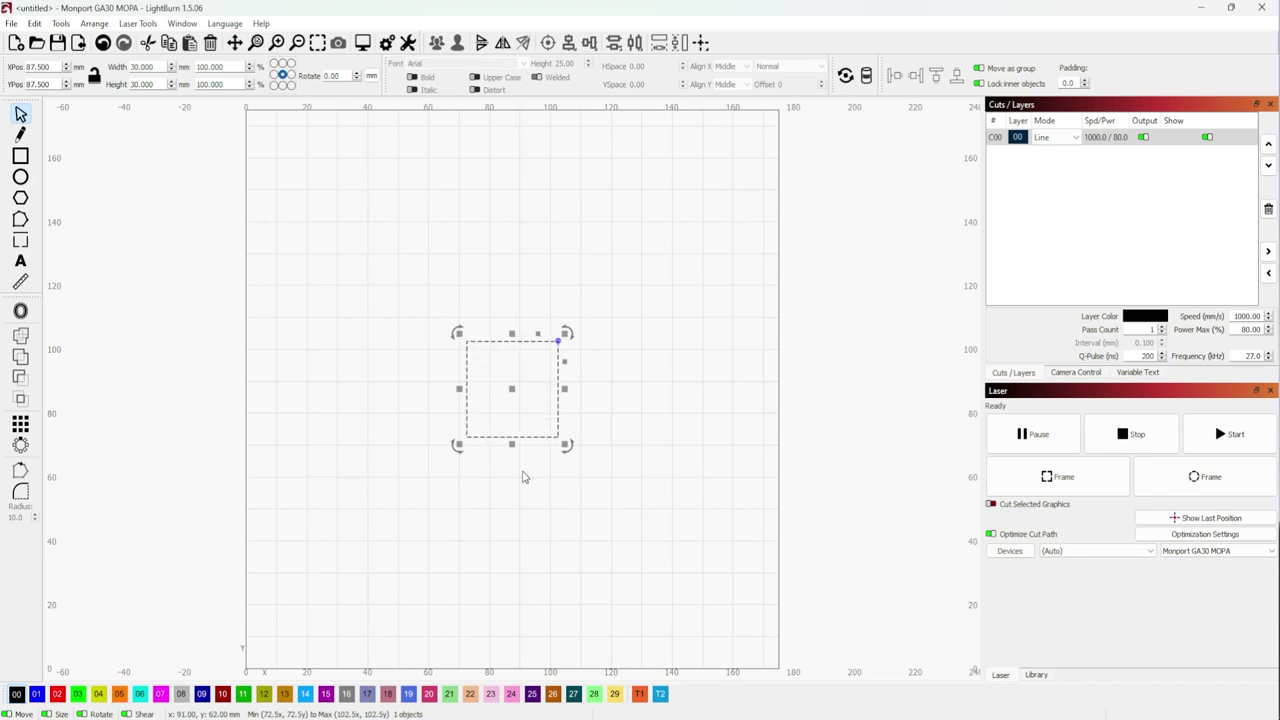
{"action": "left_click", "coordinate": [574, 437]}
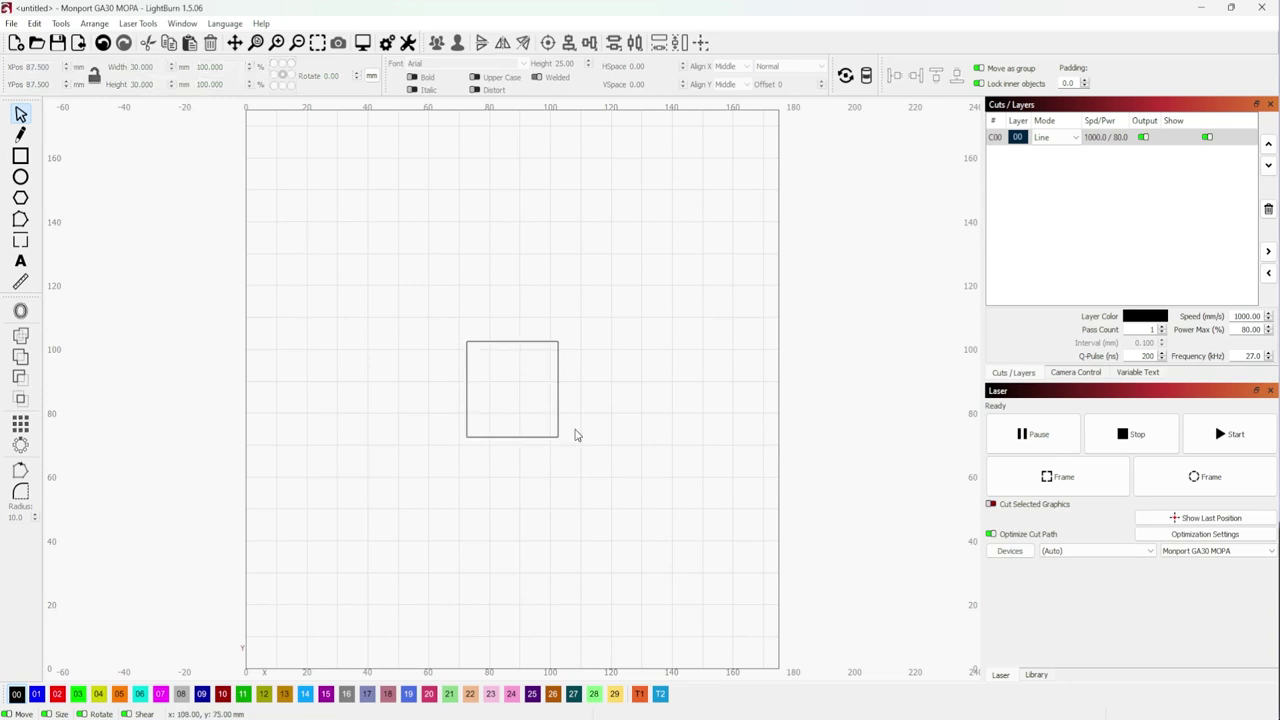
Review the speed and power in the cut settings of layer C00 without changing them
{"action": "double_click", "coordinate": [1066, 140]}
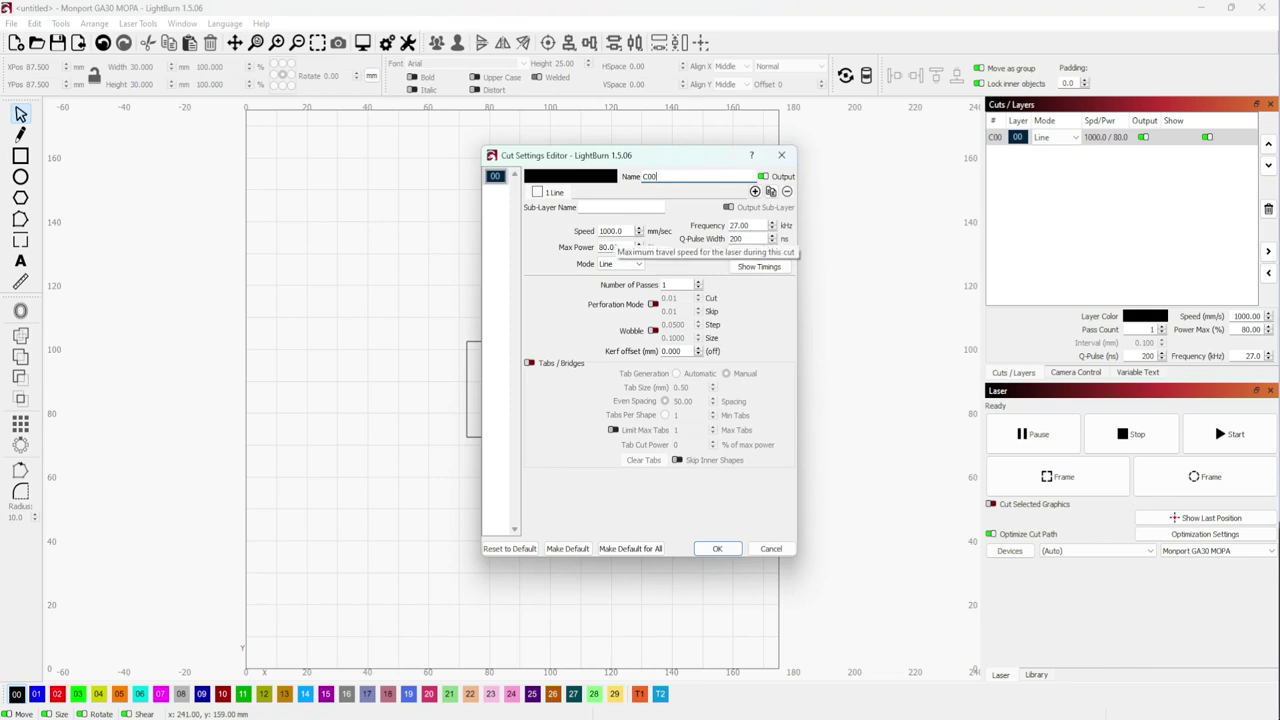
{"action": "left_click", "coordinate": [606, 232]}
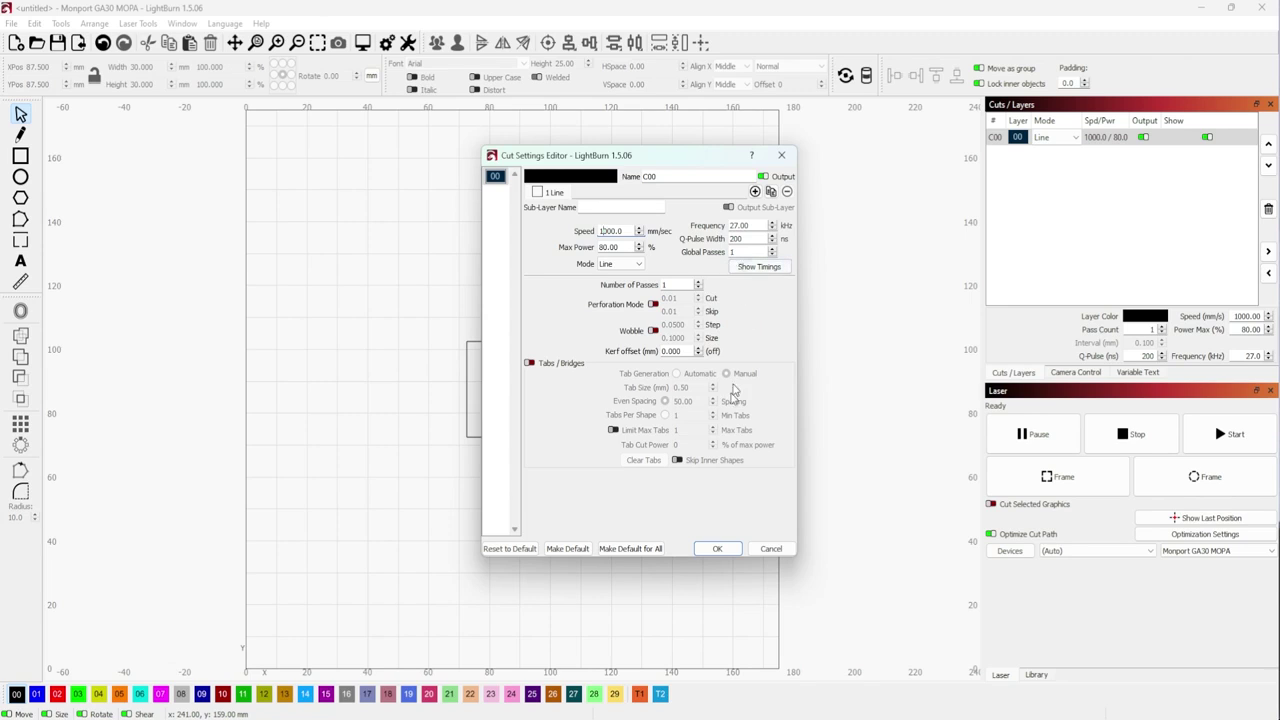
{"action": "left_click", "coordinate": [717, 548]}
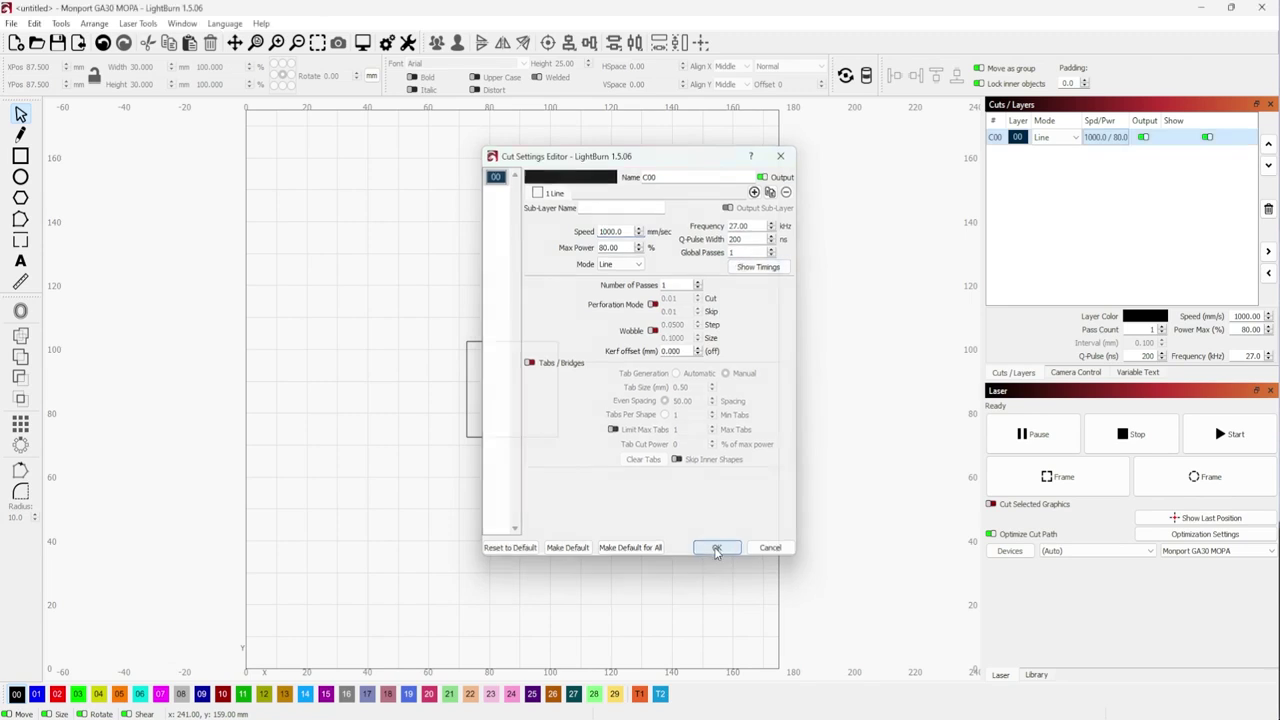
Run live framing on the square to check the red dot outline, and close the framing
{"action": "left_click", "coordinate": [1060, 476]}
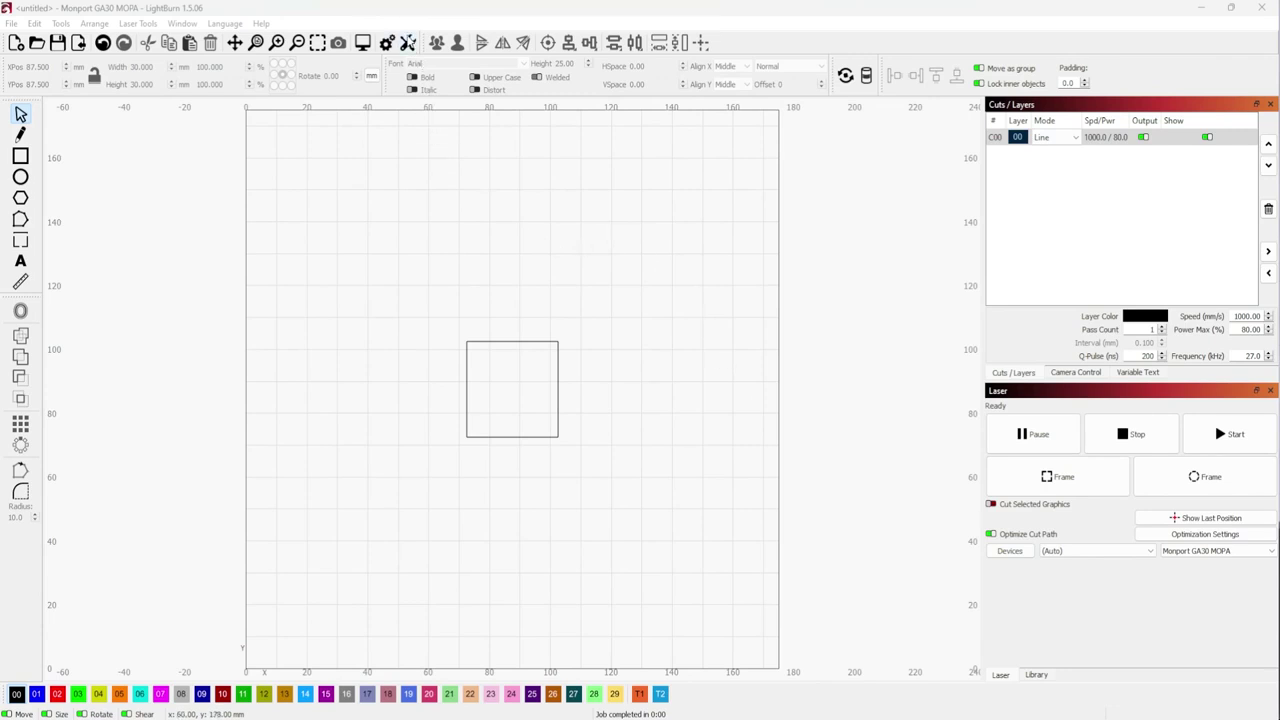
{"action": "left_click", "coordinate": [409, 44]}
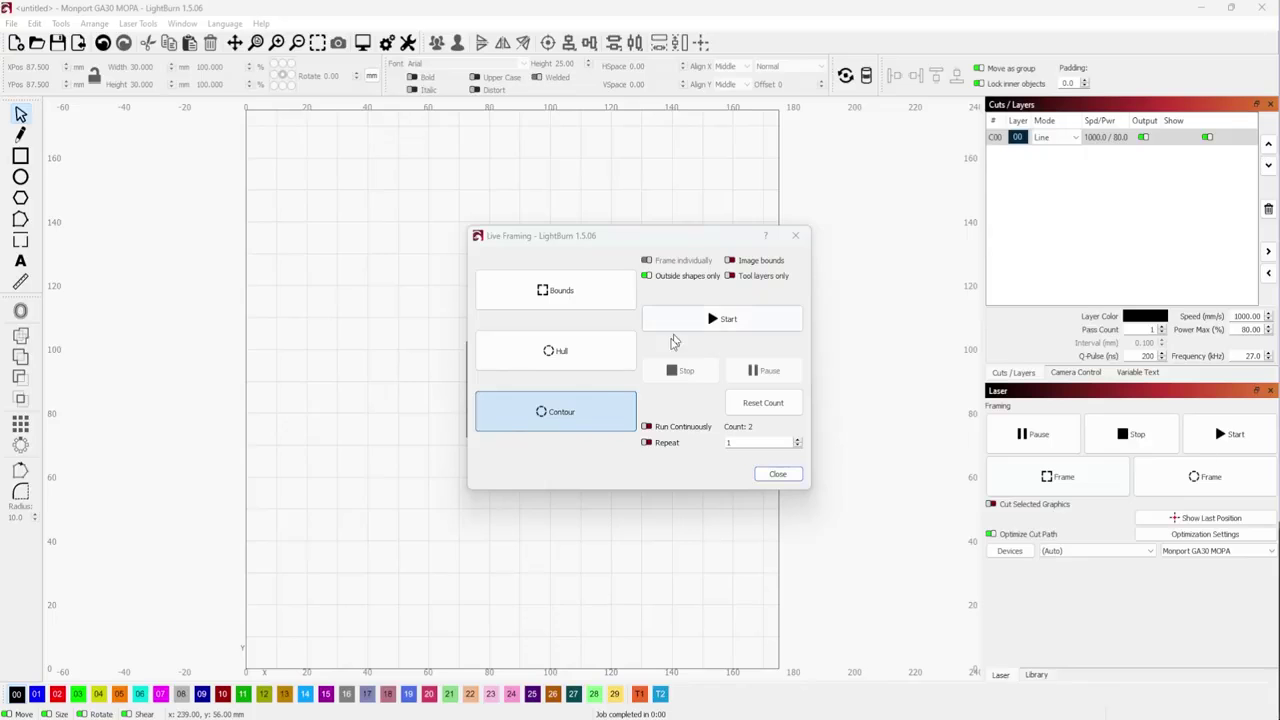
{"action": "left_click", "coordinate": [771, 471]}
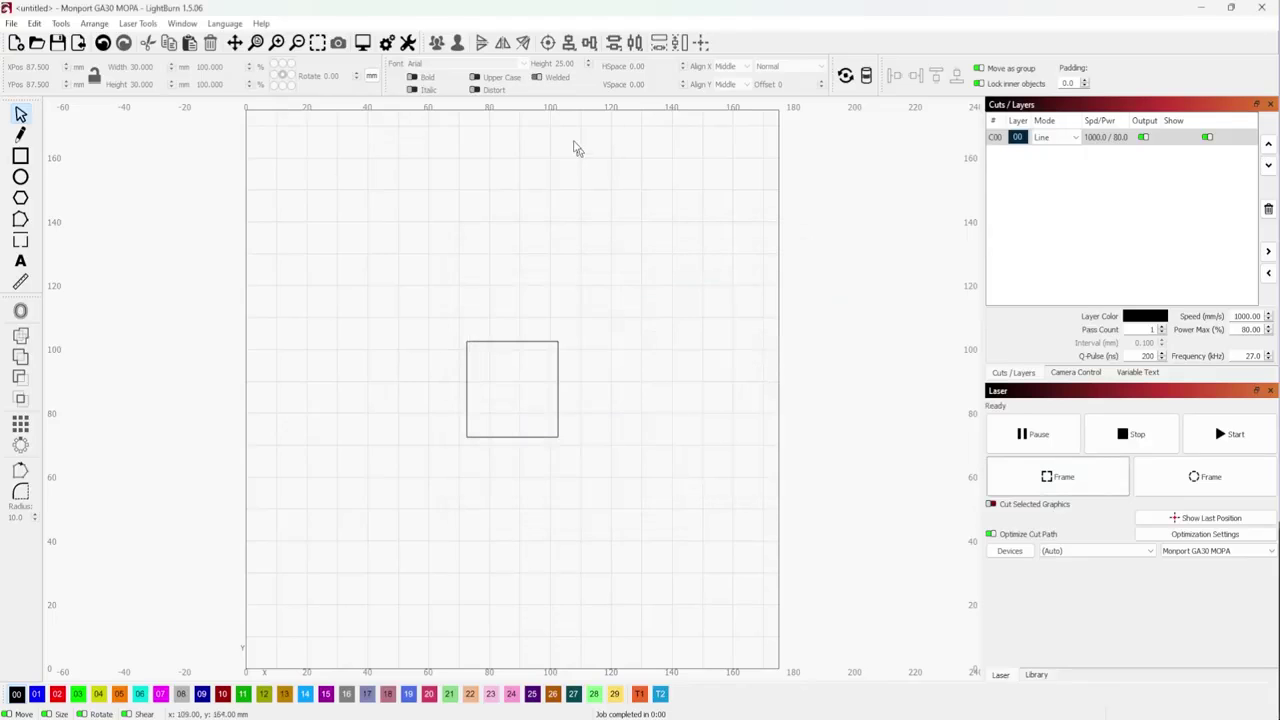
Set the red dot X offset to 5 mm in the device settings and check it with live framing
{"action": "left_click", "coordinate": [408, 42]}
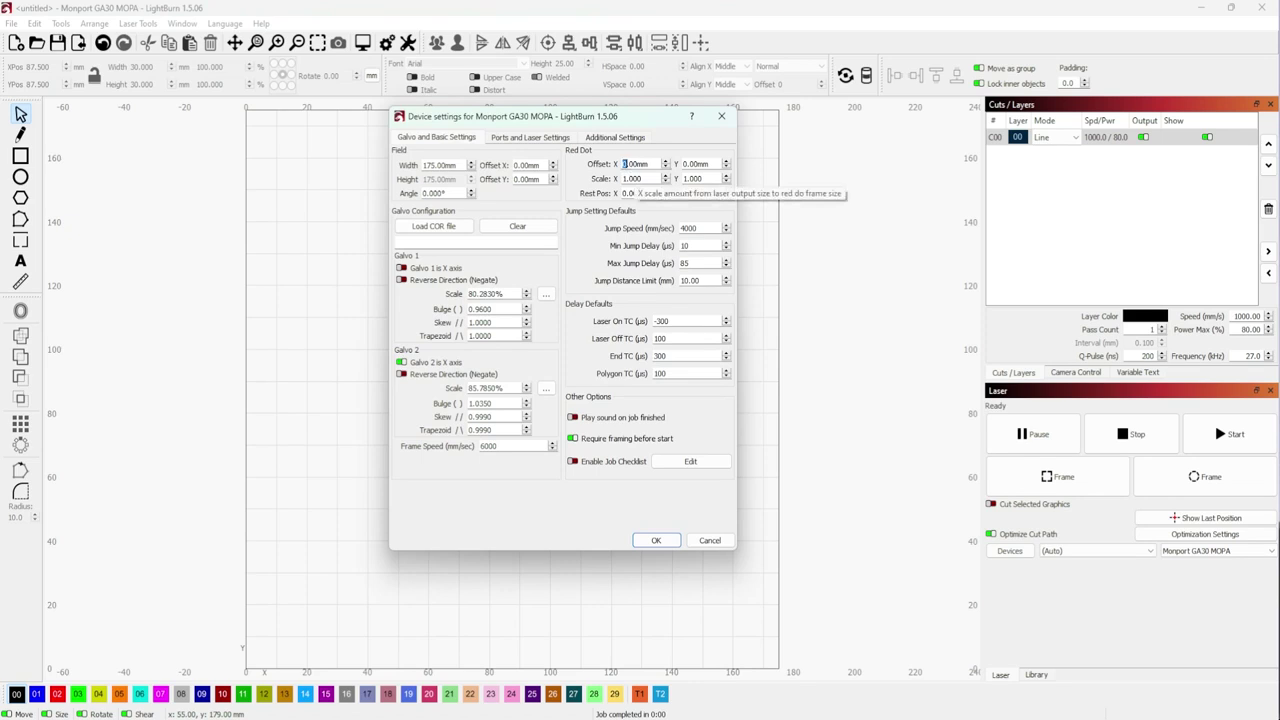
{"action": "key", "text": "Delete"}
{"action": "type", "text": "5"}
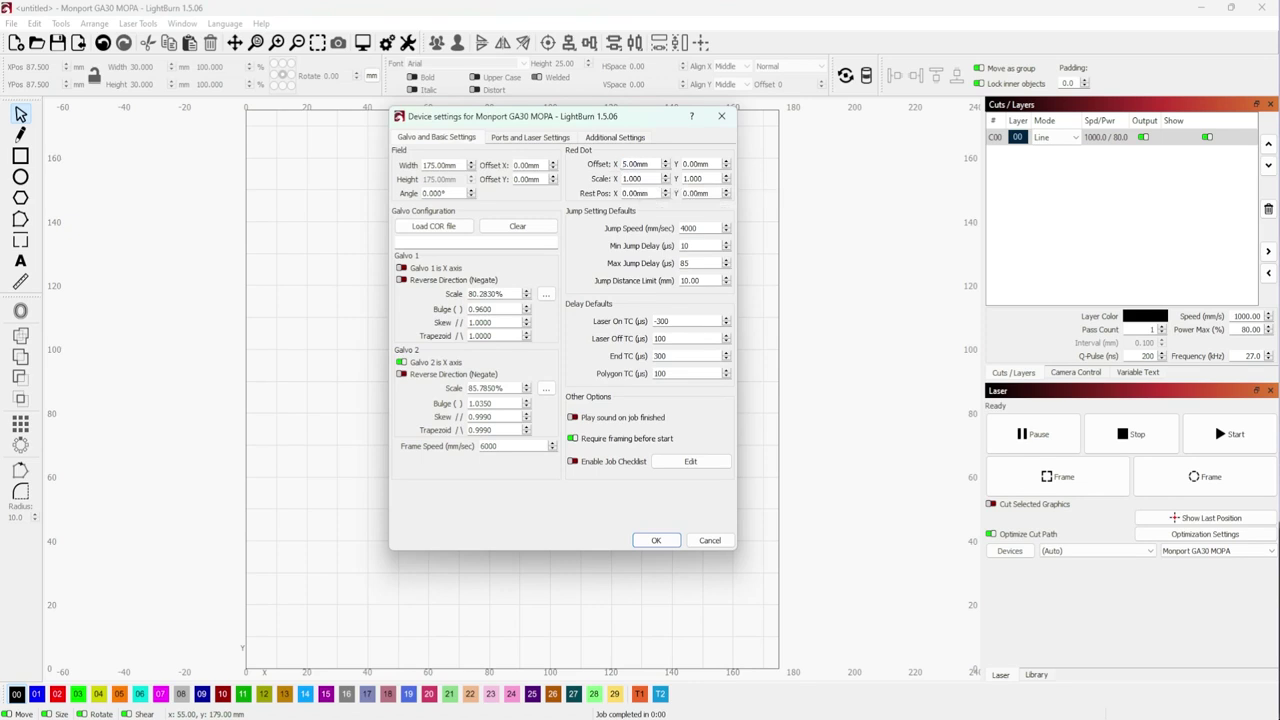
{"action": "left_click", "coordinate": [656, 541]}
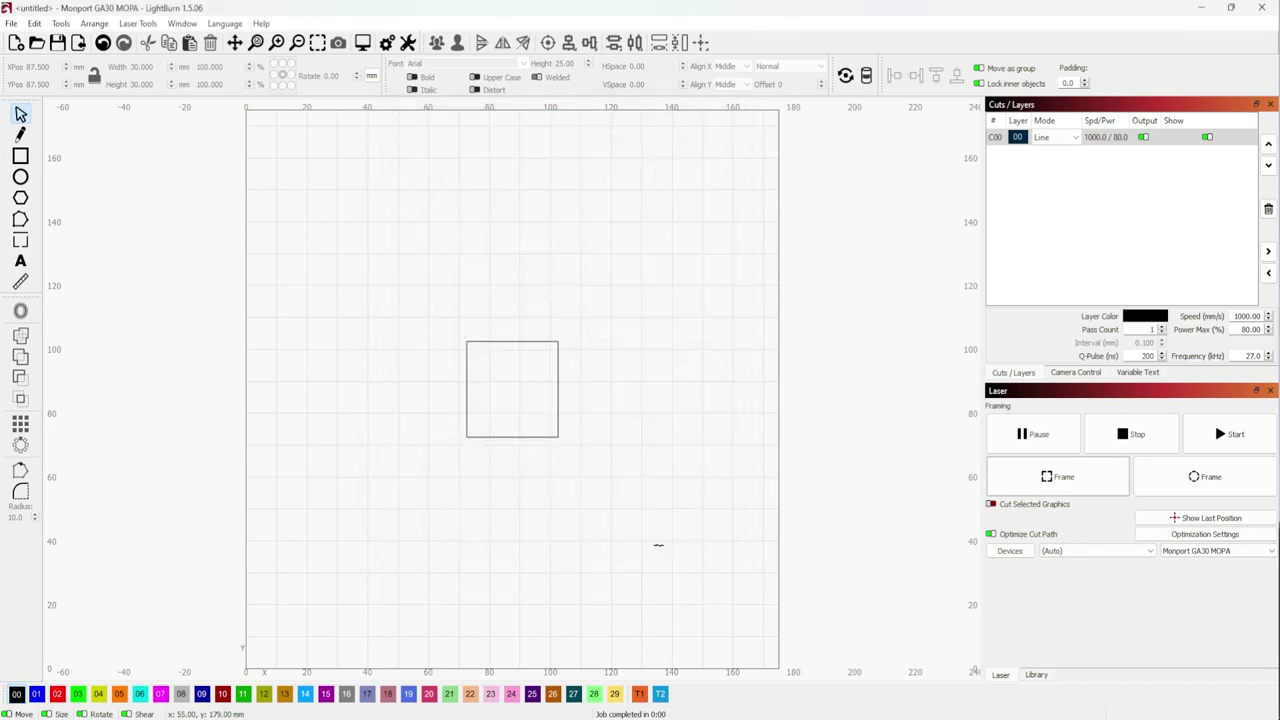
{"action": "left_click", "coordinate": [1053, 476]}
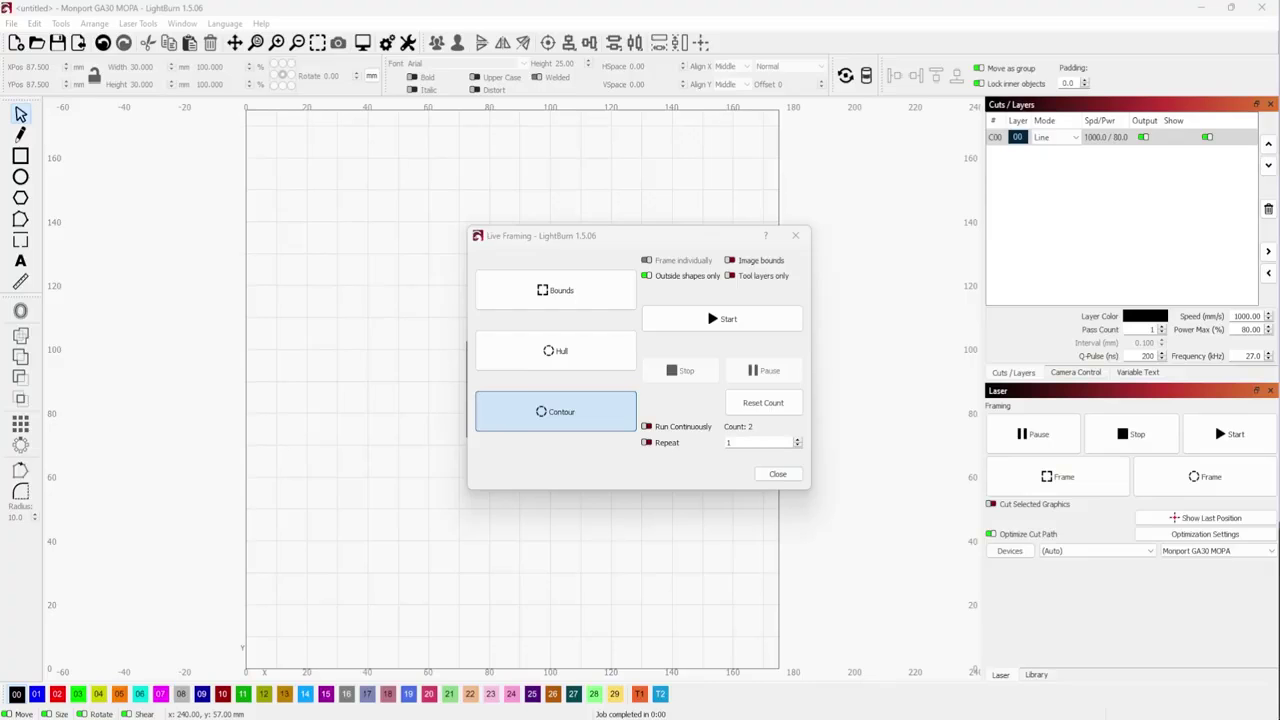
{"action": "left_click", "coordinate": [777, 474]}
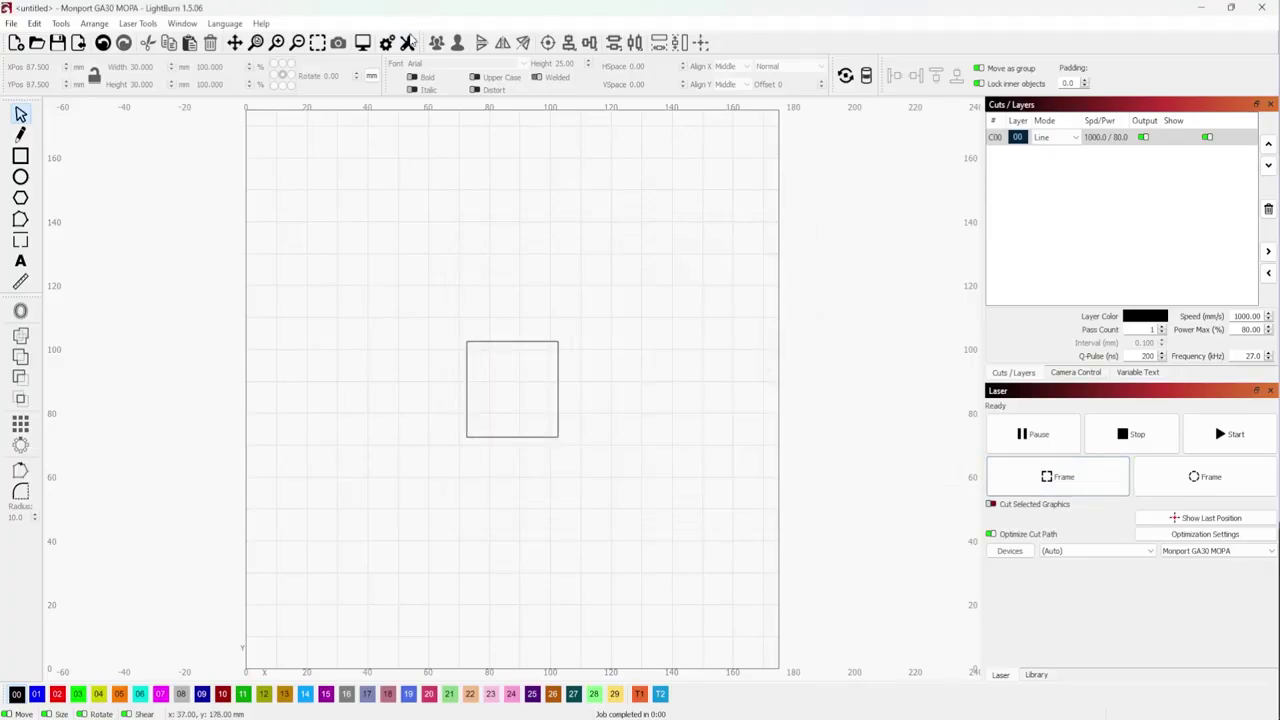
Review the red dot values in the device settings and frame the square again
{"action": "left_click", "coordinate": [408, 42]}
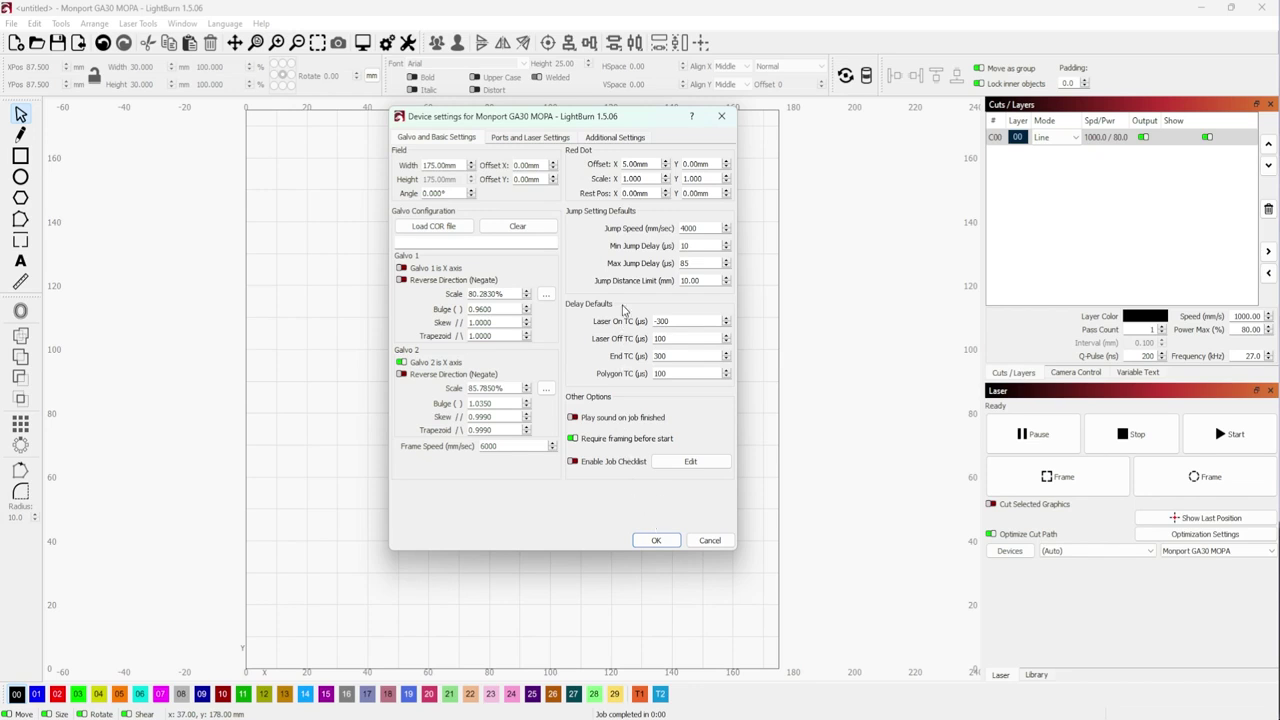
{"action": "left_click", "coordinate": [655, 541]}
{"action": "left_click", "coordinate": [1050, 476]}
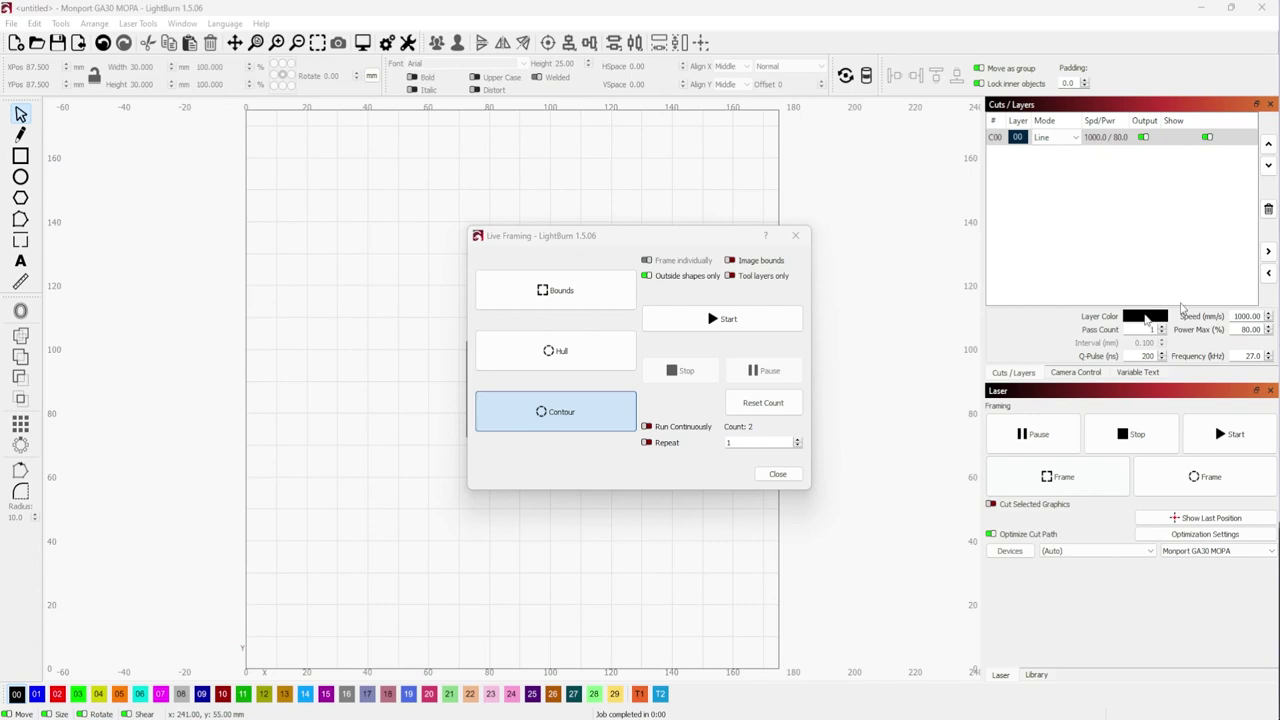
{"action": "left_click", "coordinate": [777, 475]}
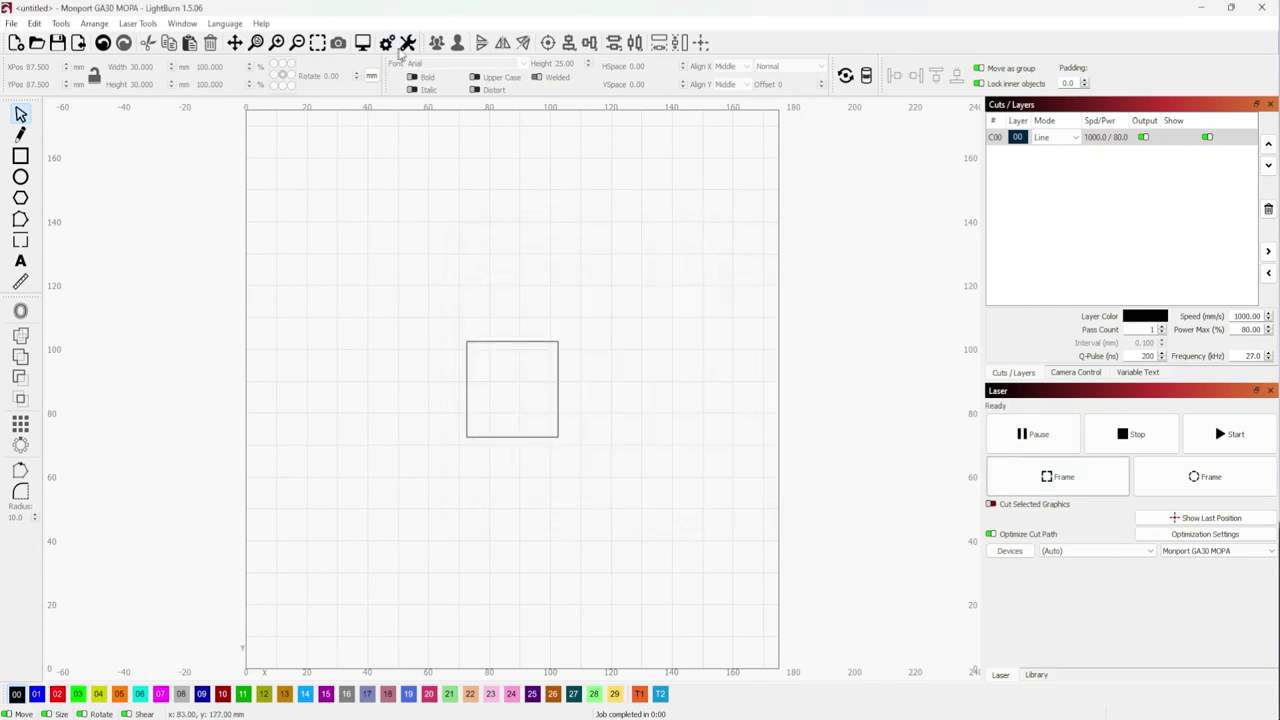
Set the red dot offset to X -1 mm and Y 3.10 mm, and check it with live framing
{"action": "left_click", "coordinate": [415, 46]}
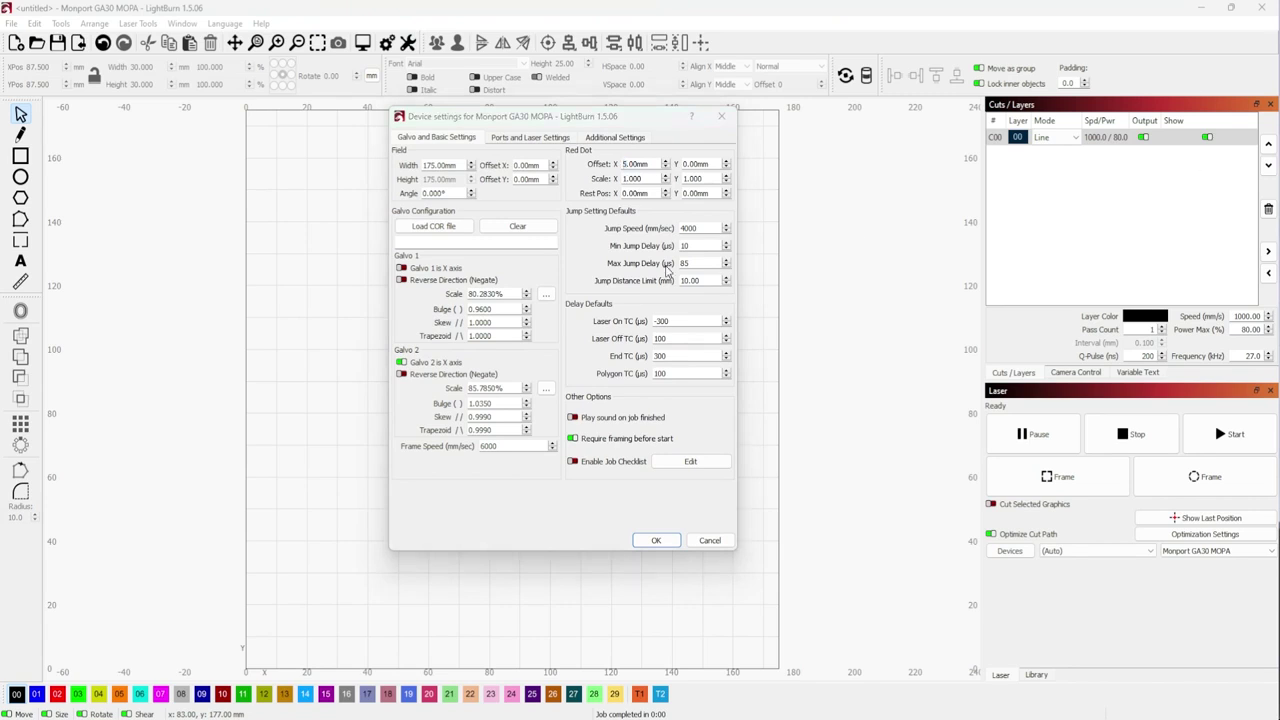
{"action": "left_click", "coordinate": [621, 164]}
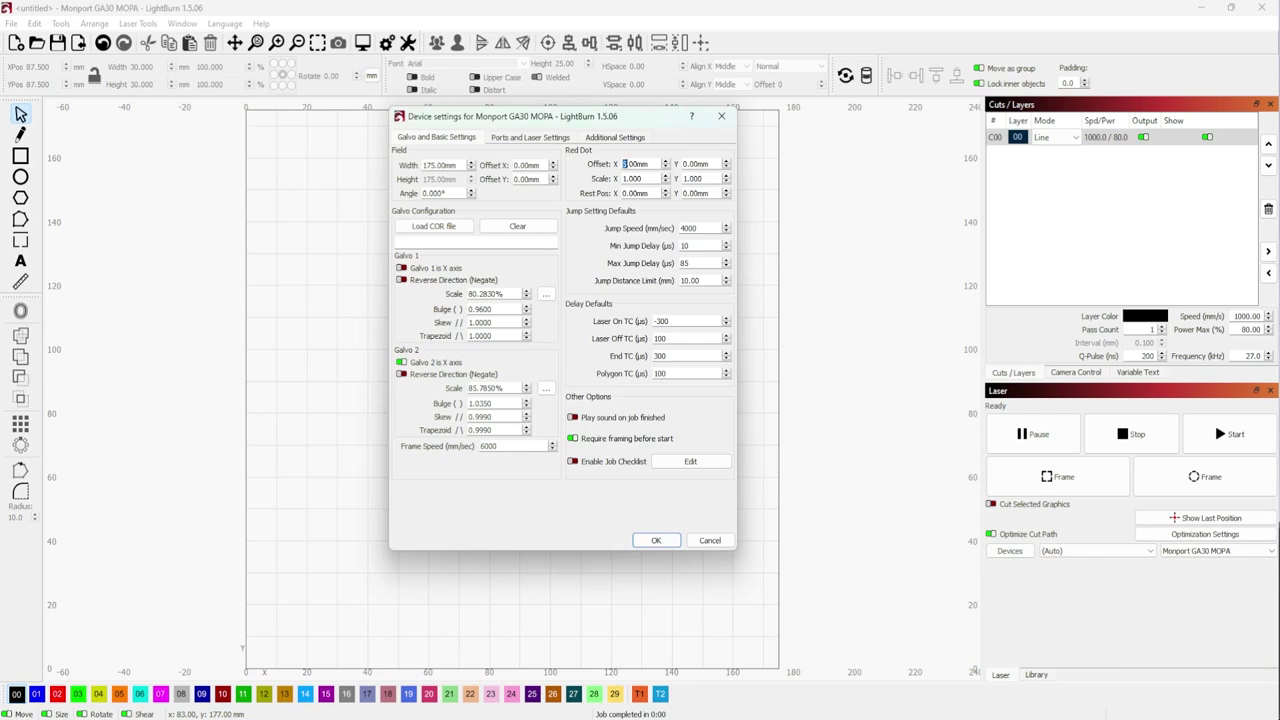
{"action": "type", "text": "-1"}
{"action": "double_click", "coordinate": [688, 164]}
{"action": "type", "text": "3.10"}
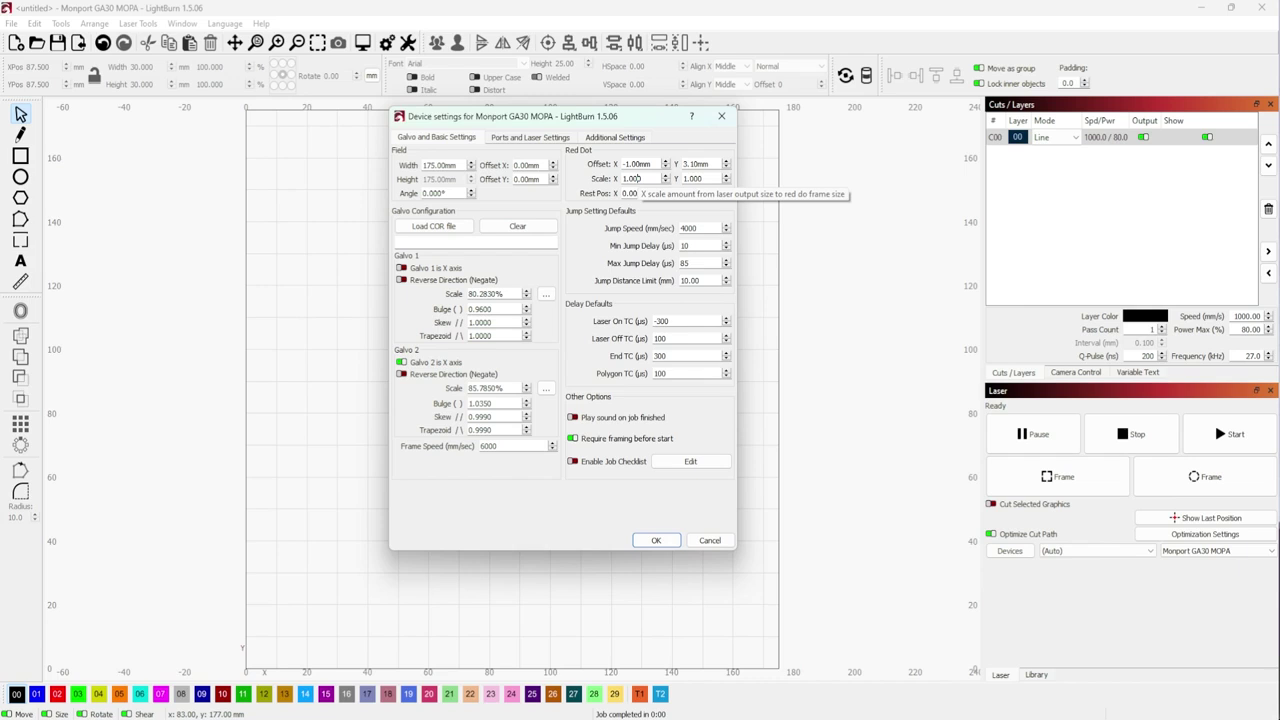
{"action": "left_click", "coordinate": [651, 545]}
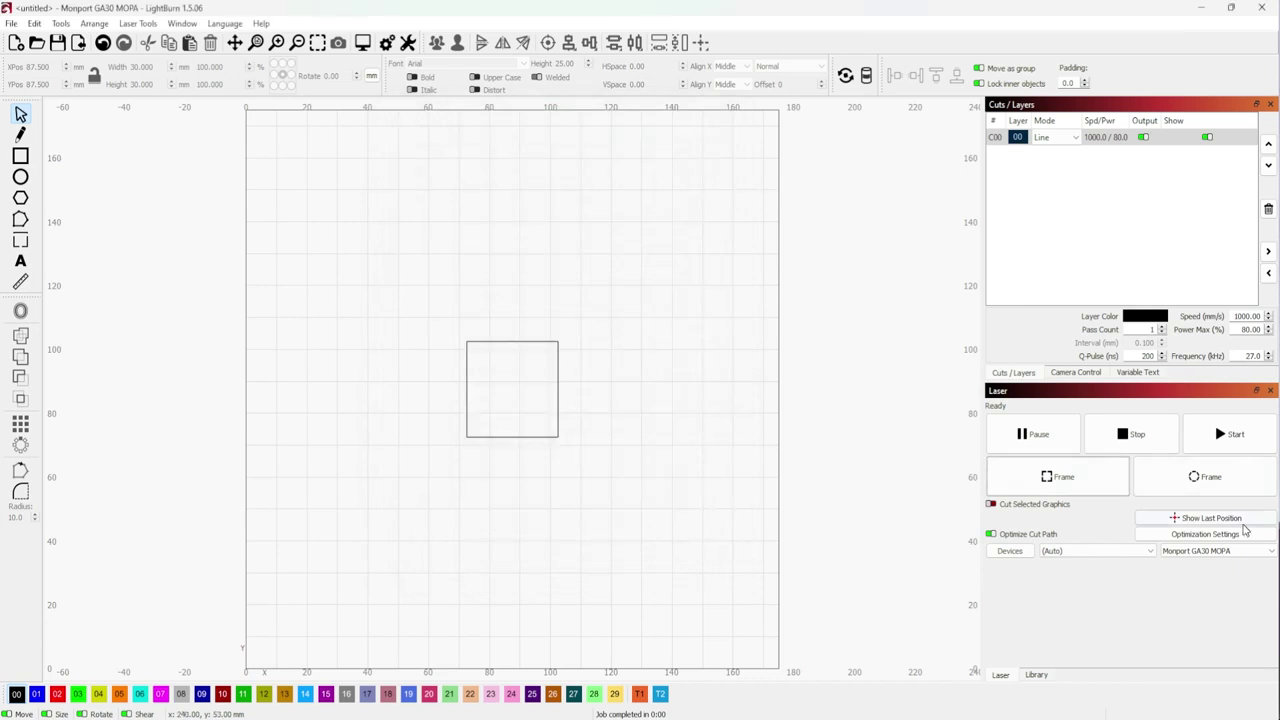
{"action": "left_click", "coordinate": [1070, 476]}
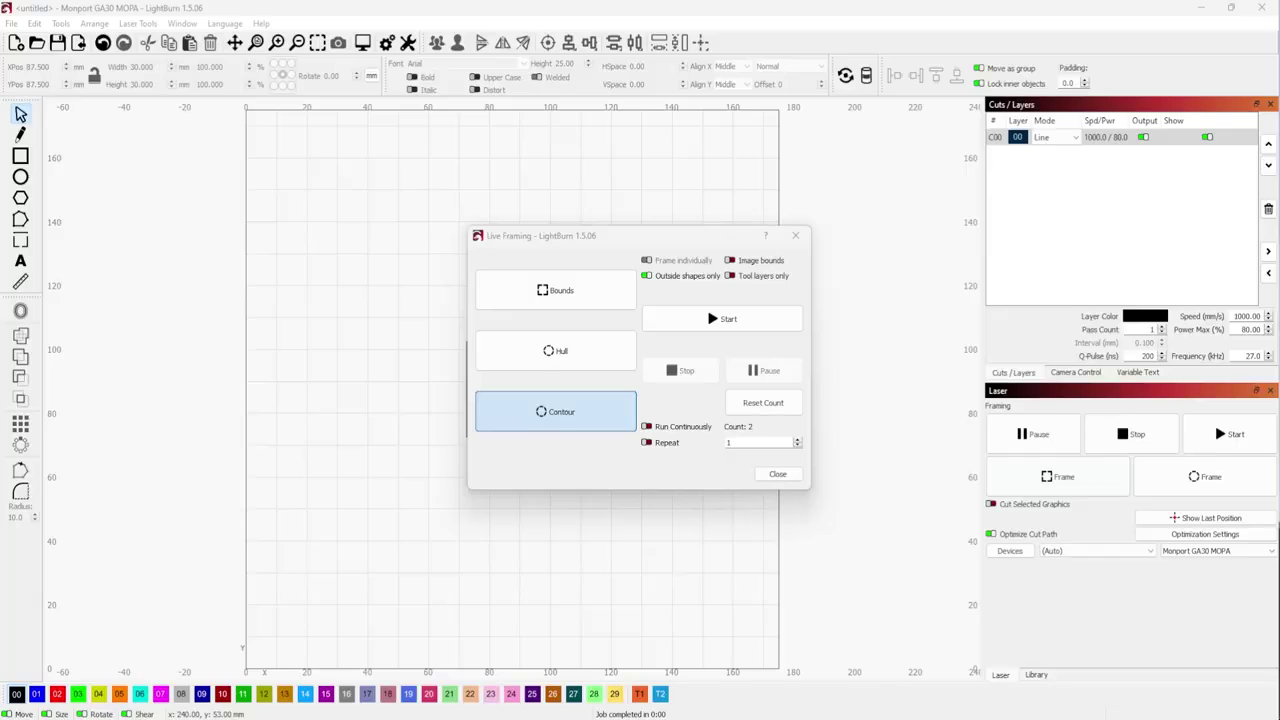
{"action": "left_click", "coordinate": [777, 474]}
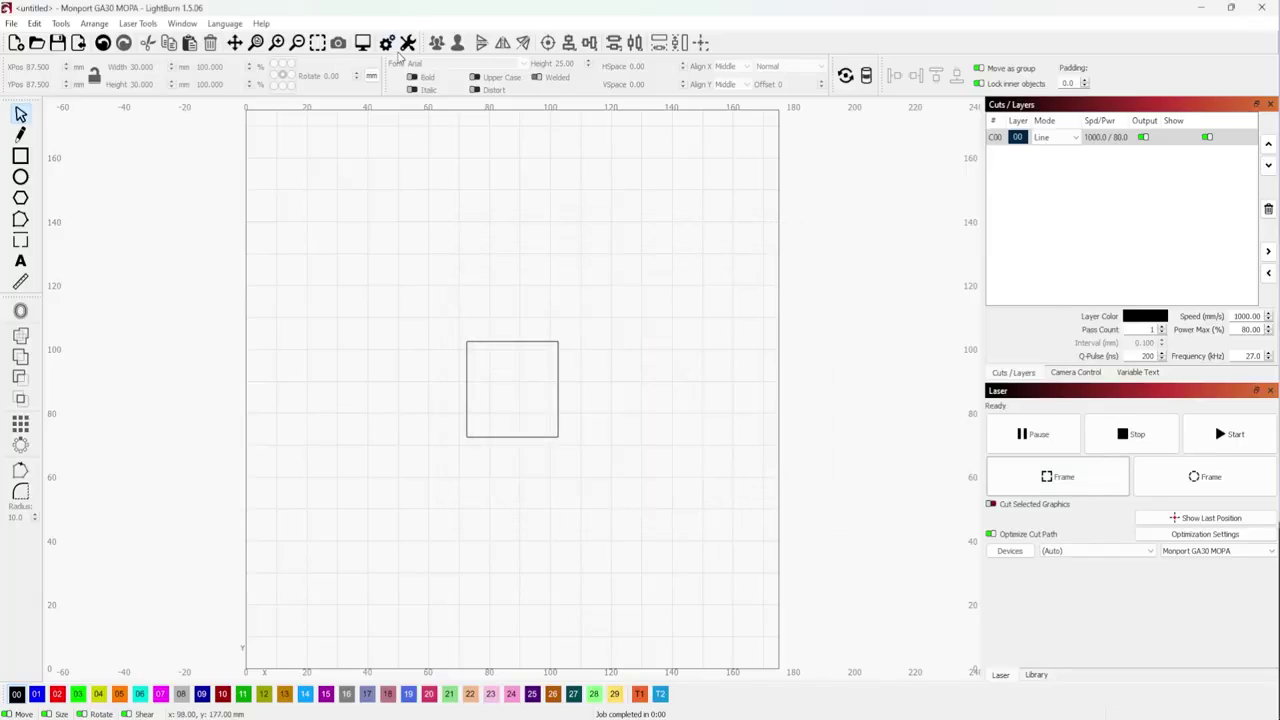
Set the red dot X and Y scale to 1.010 and start live framing of the square
{"action": "left_click", "coordinate": [407, 43]}
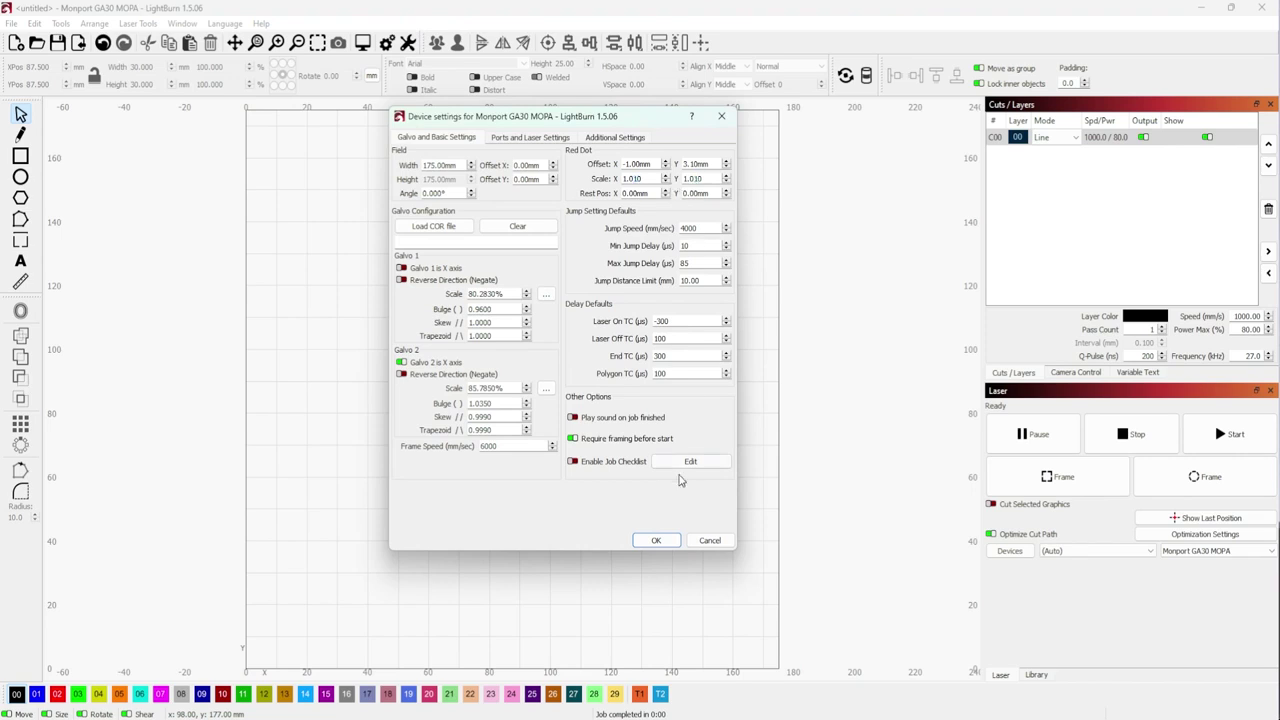
{"action": "left_click", "coordinate": [654, 540]}
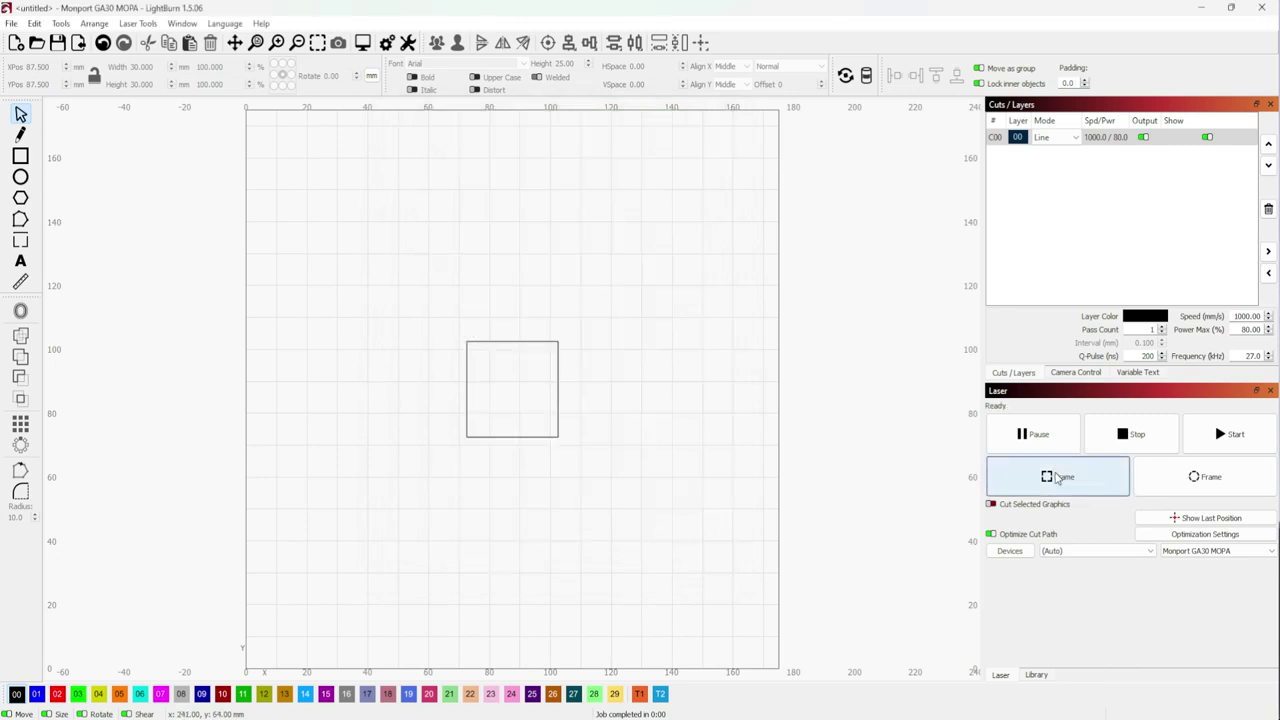
{"action": "left_click", "coordinate": [1057, 476]}
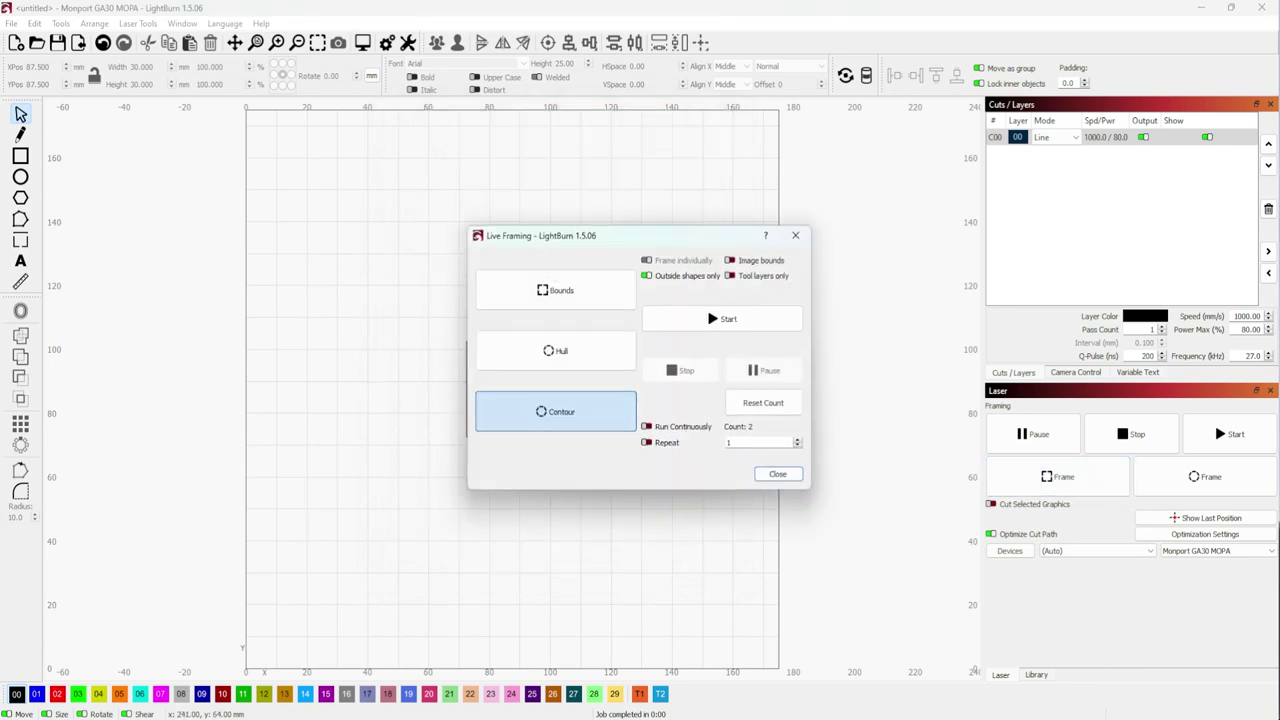